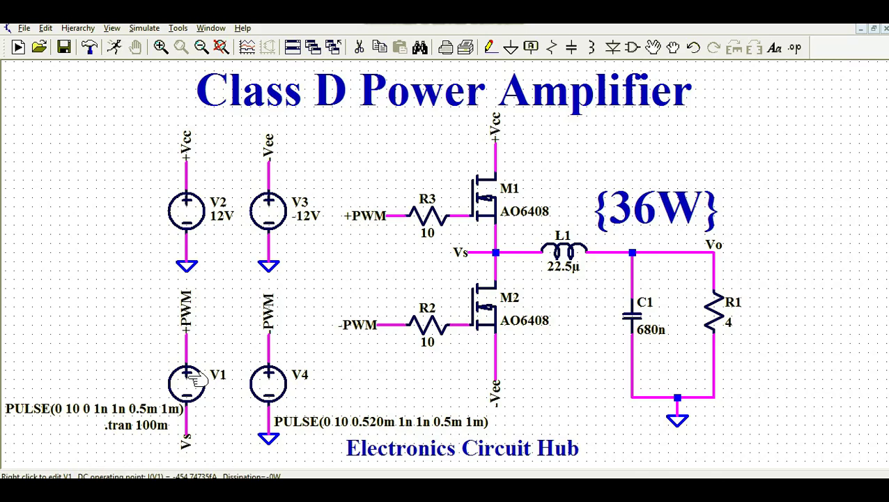
right_click(193, 380)
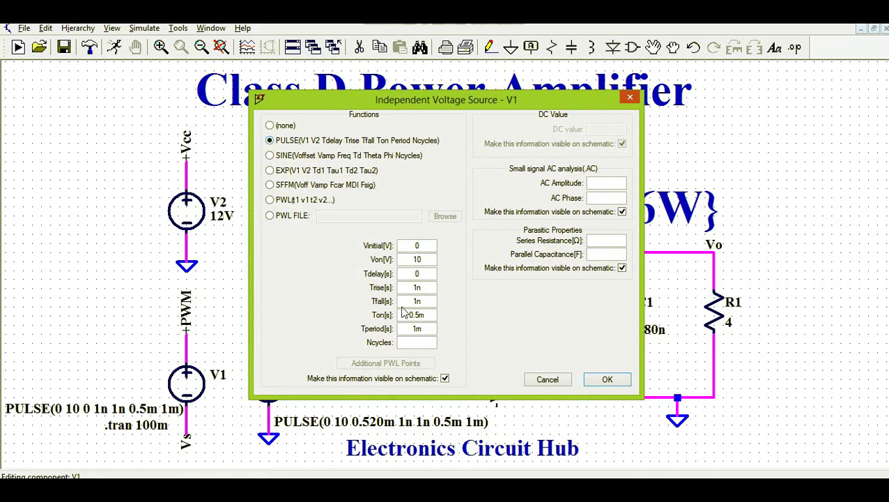
left_click_drag(403, 259, 424, 260)
left_click_drag(413, 287, 419, 303)
left_click_drag(408, 315, 428, 331)
left_click(606, 379)
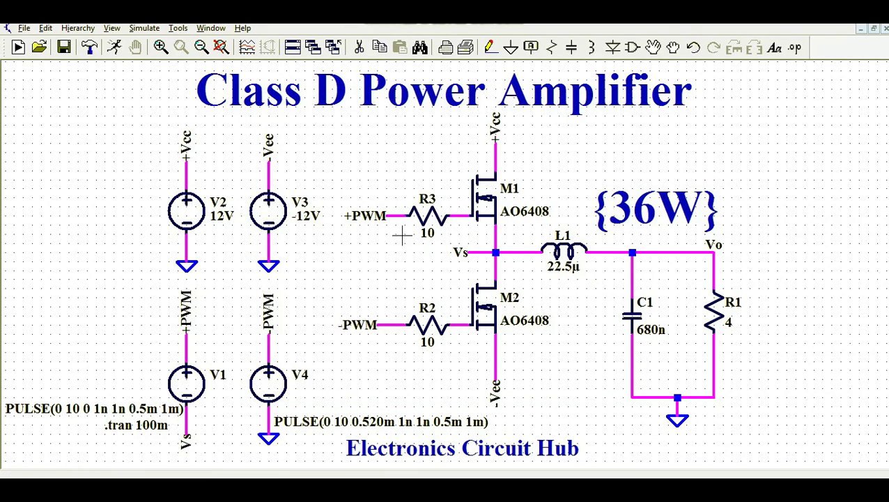
right_click(277, 387)
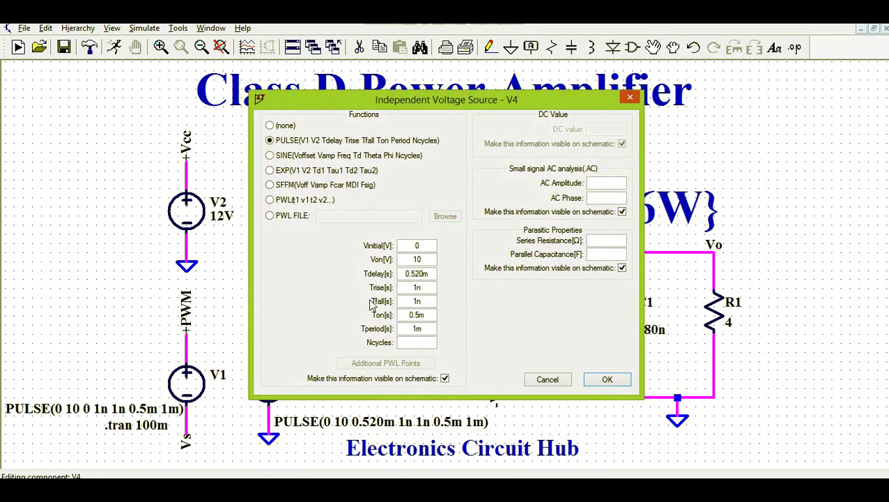
left_click_drag(403, 273, 432, 273)
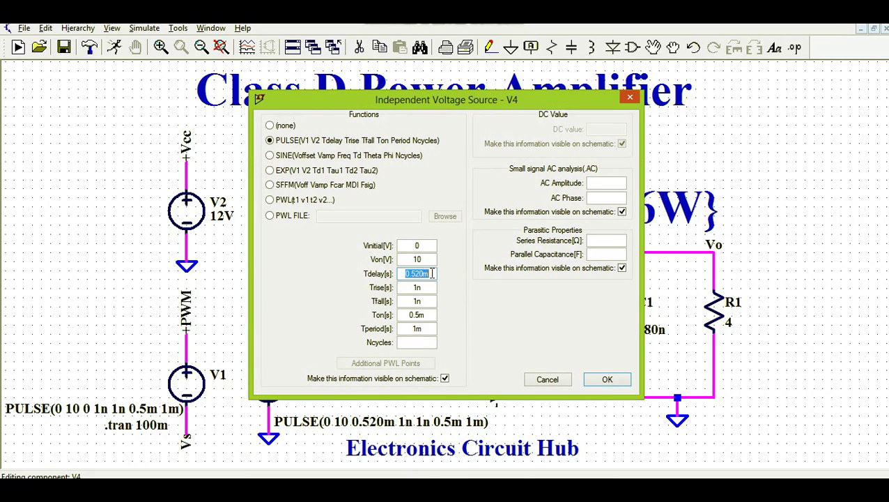
double_click(417, 288)
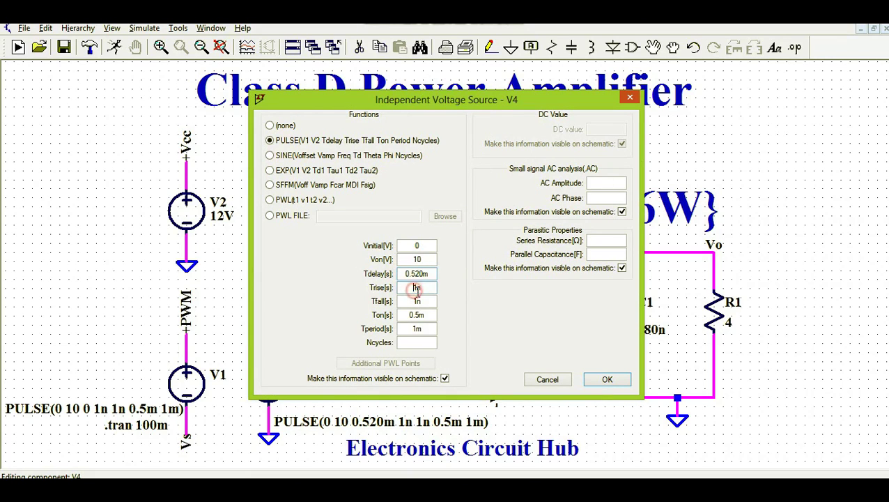
left_click_drag(404, 315, 412, 315)
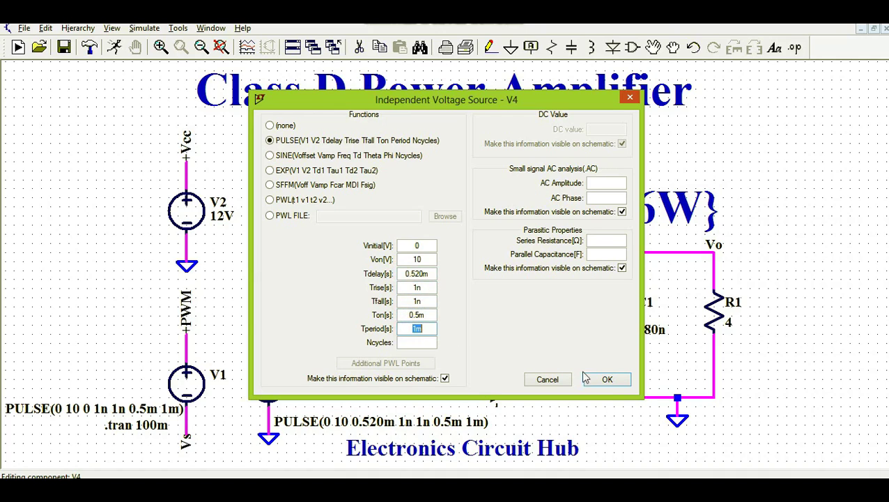
left_click(608, 379)
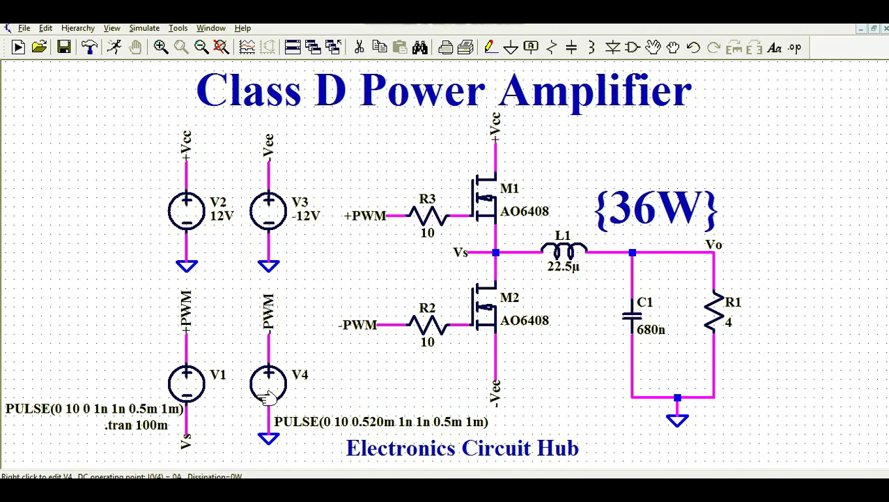
right_click(265, 398)
left_click(425, 274)
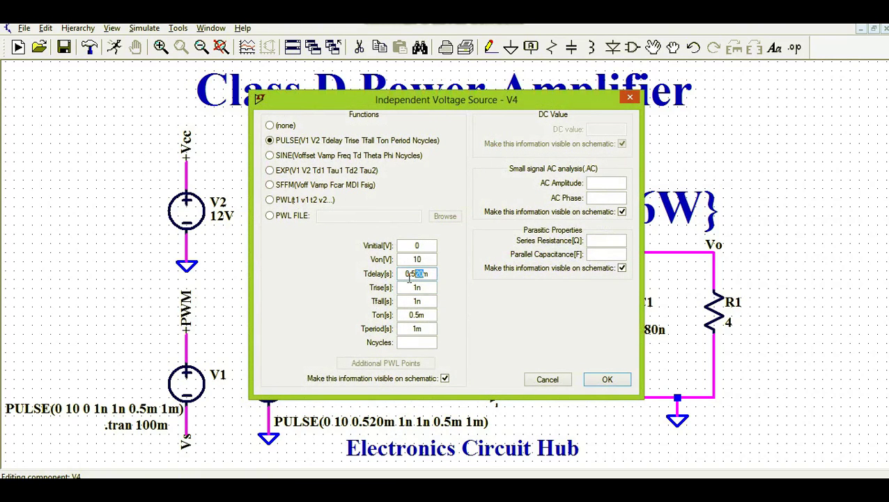
left_click_drag(430, 274, 399, 273)
left_click(607, 380)
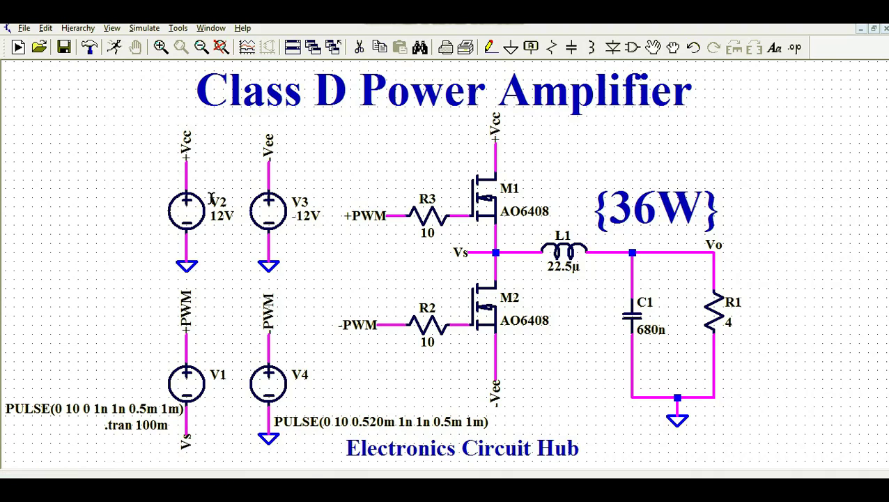
Run the .tran 100m simulation so an empty 0–100 ms waveform plot opens.
left_click(114, 47)
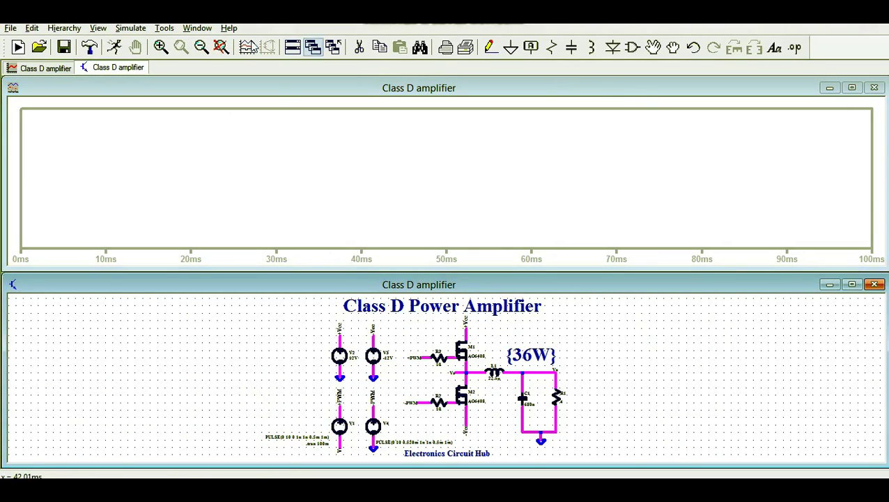
Tile the schematic and waveform windows vertically, side by side.
left_click(197, 28)
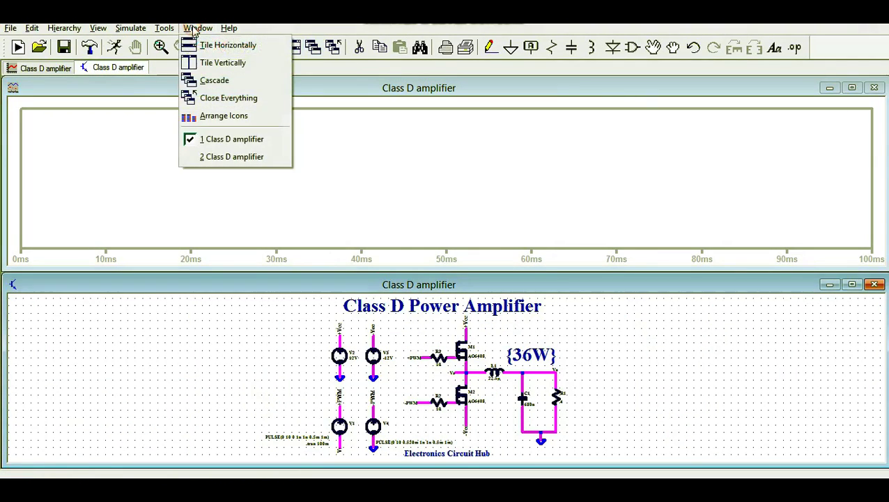
left_click(210, 62)
scroll(258, 227, "up", 3)
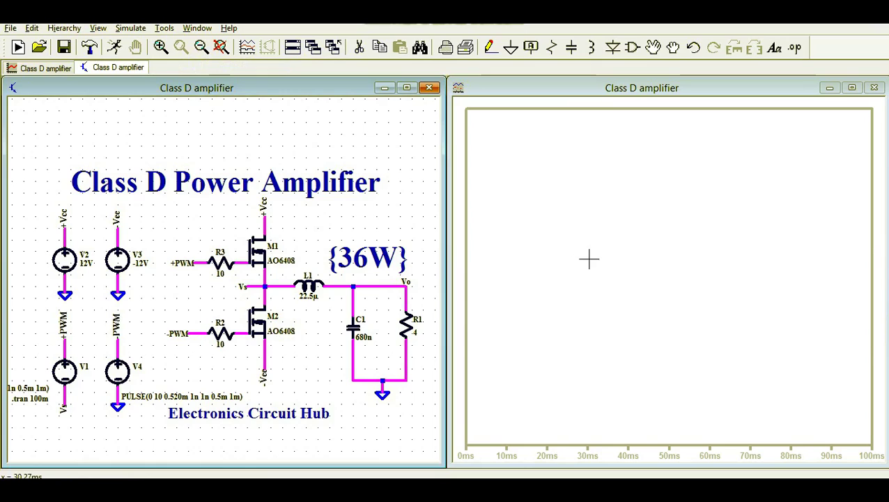
Plot V(+vcc) at 12 V and the PWM drive V(+PWM,Vs).
left_click(64, 237)
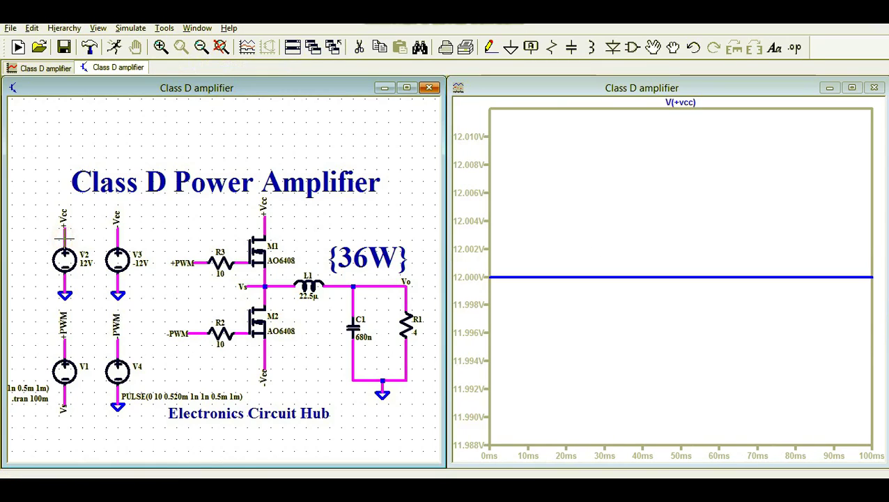
left_click(117, 234)
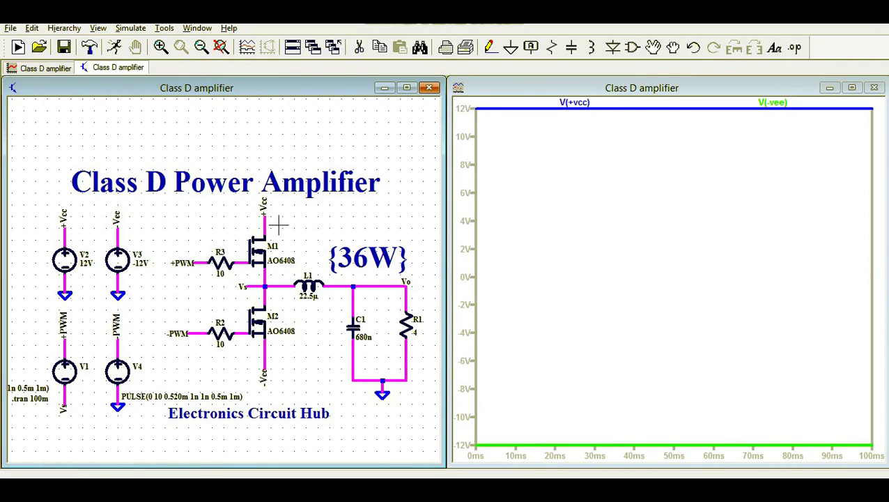
left_click(119, 236)
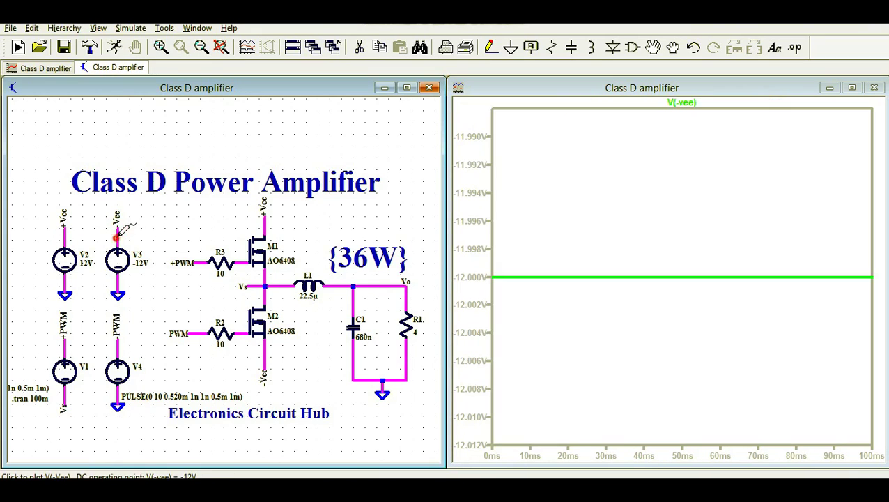
left_click(67, 232)
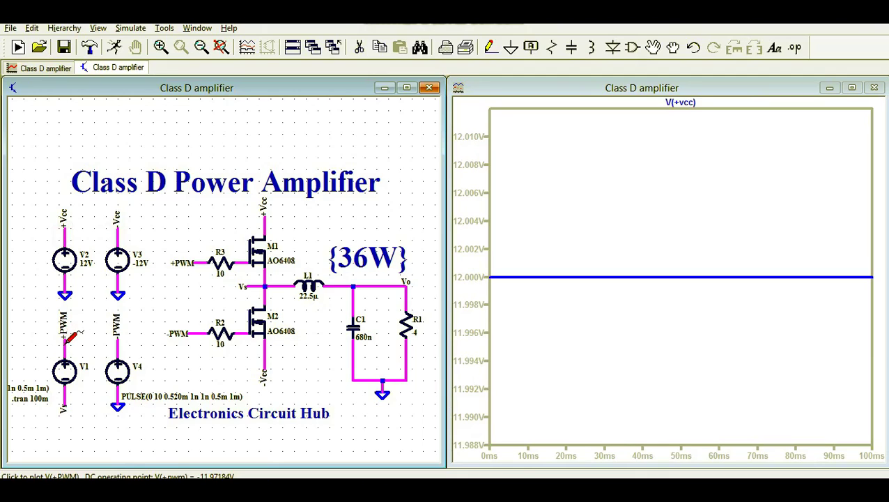
mouse_move(66, 340)
left_mouse_down()
mouse_move(78, 375)
mouse_move(66, 398)
left_mouse_up()
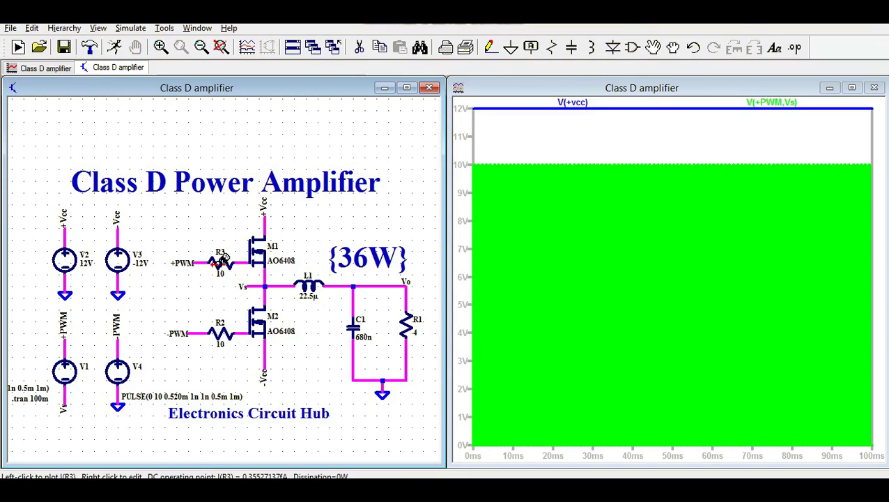
Add V(-pwm), zoom in near 21.5 ms to check the ~20 µs dead time, then rerun.
left_click(117, 348)
left_click_drag(555, 150, 573, 440)
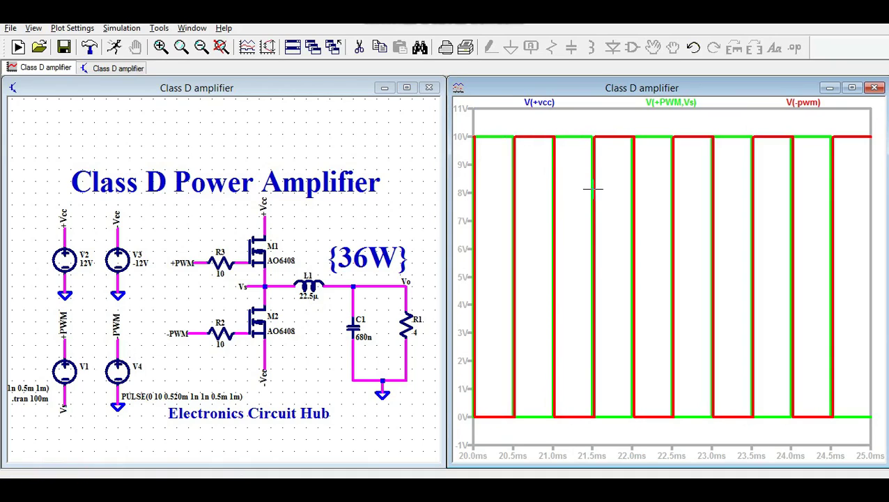
left_click_drag(588, 126, 640, 431)
left_click_drag(522, 118, 575, 432)
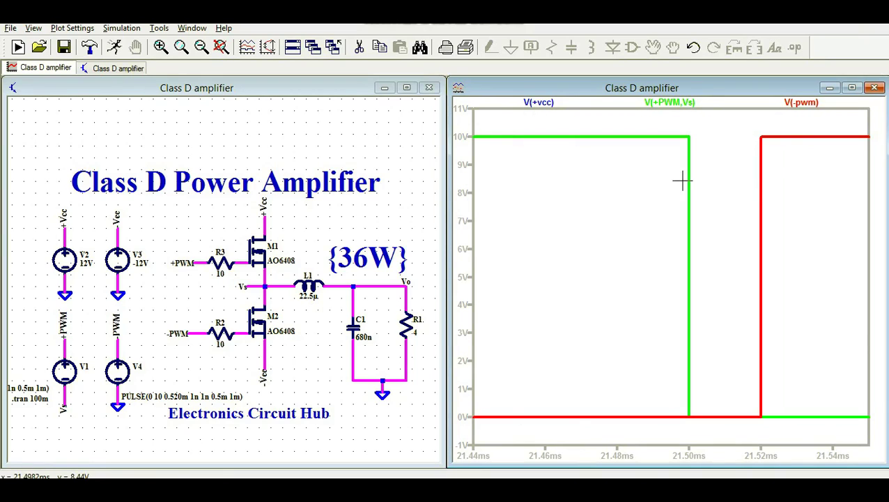
left_click(114, 46)
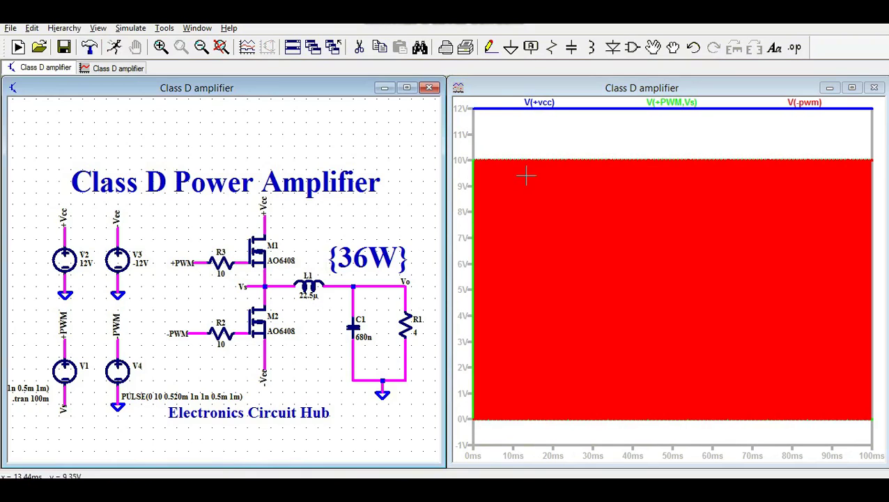
Add a new empty plot pane above the existing traces.
right_click(529, 207)
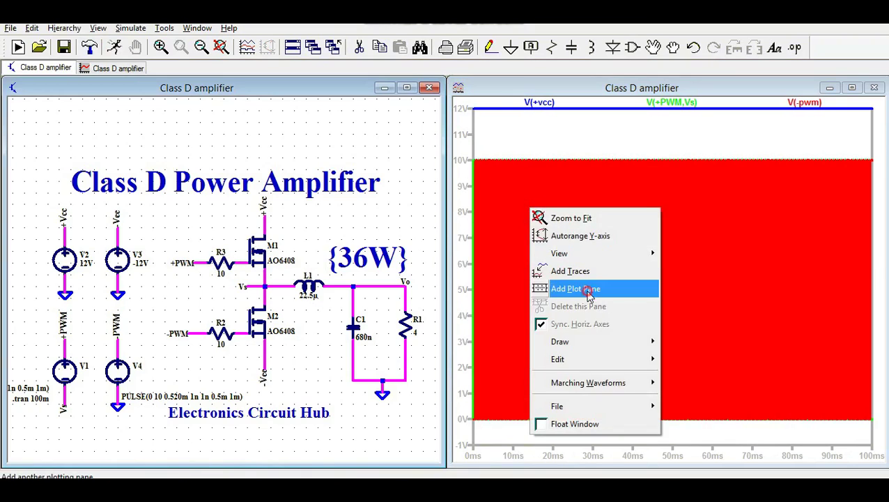
left_click(575, 288)
left_click_drag(205, 261, 265, 282)
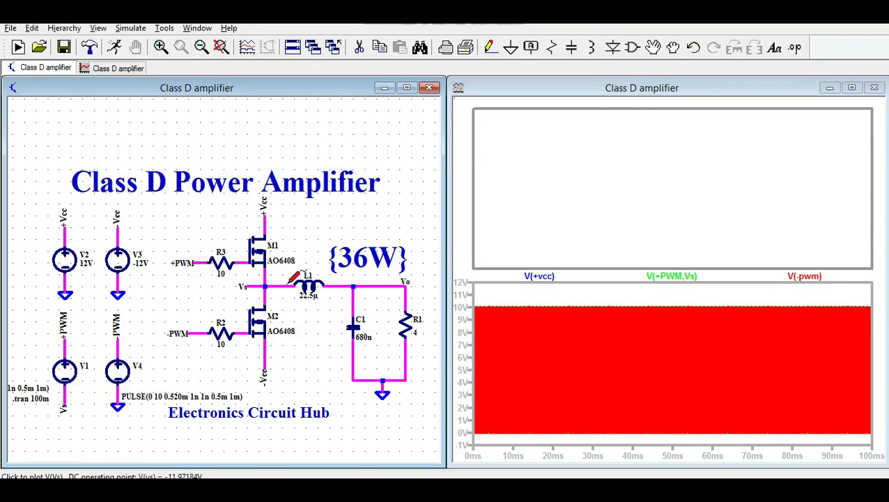
Plot V(-pwm) in the new top pane and zoom to one switching cycle near 13.5–14 ms.
left_click(566, 178)
left_click(188, 333)
left_click_drag(192, 334, 192, 334)
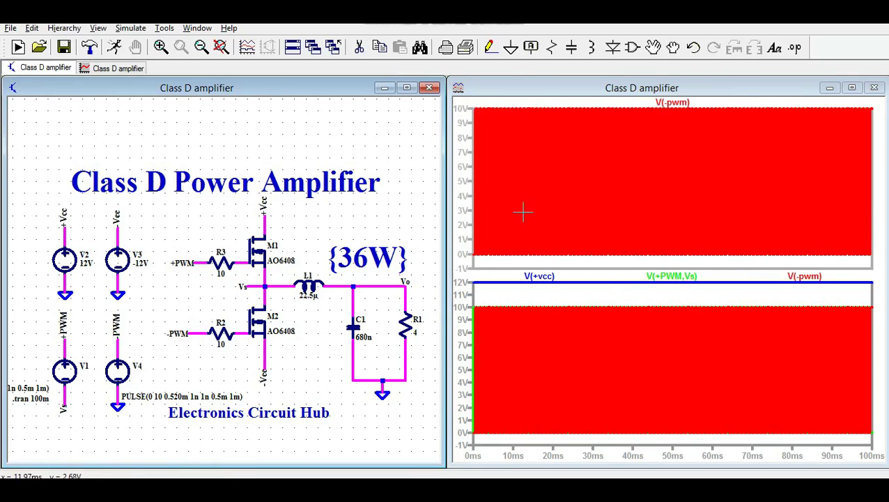
left_click_drag(520, 108, 538, 300)
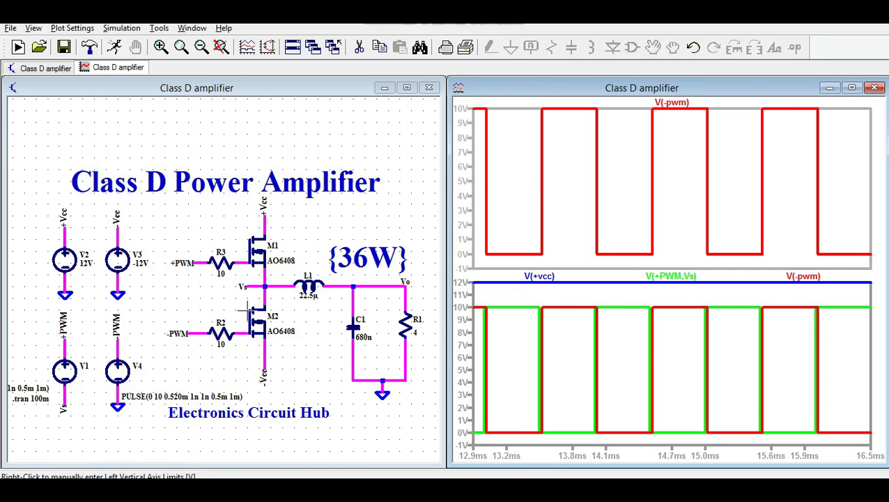
left_click_drag(517, 299, 643, 447)
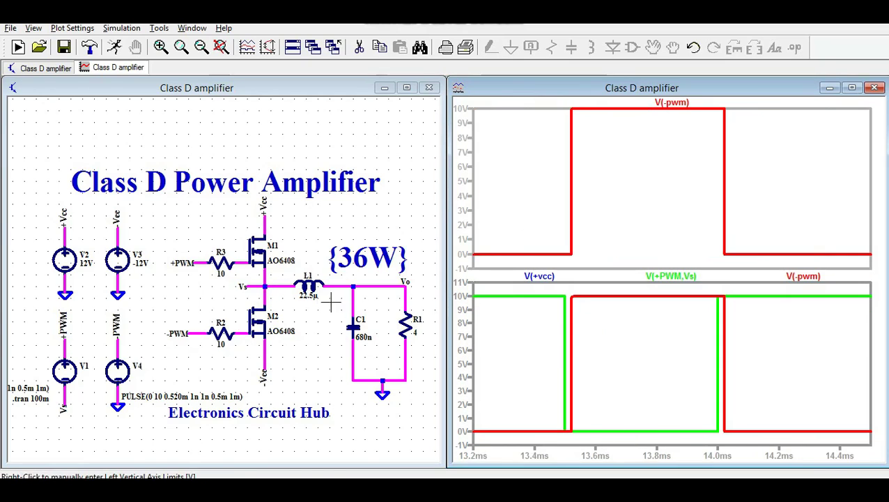
Rerun, zoom to about 14–26 ms, and probe Vo and then load current I(R1) in the upper pane.
left_click(278, 285)
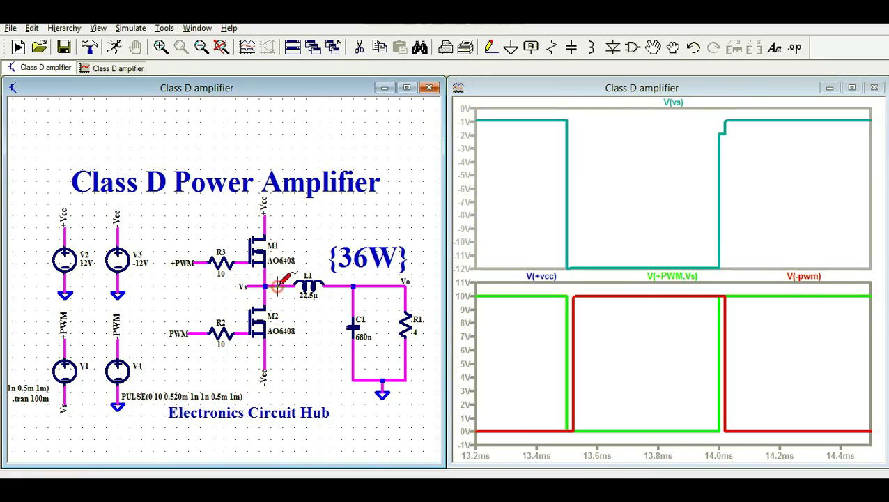
left_click(115, 46)
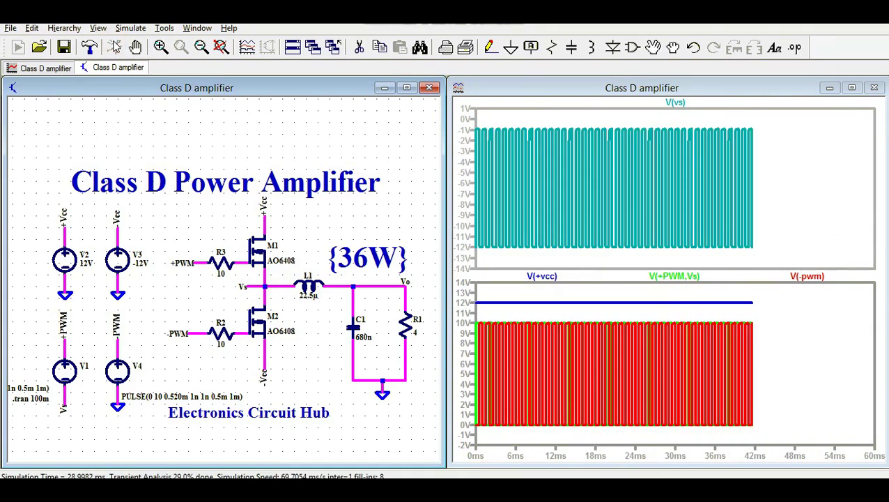
left_click_drag(530, 119, 573, 263)
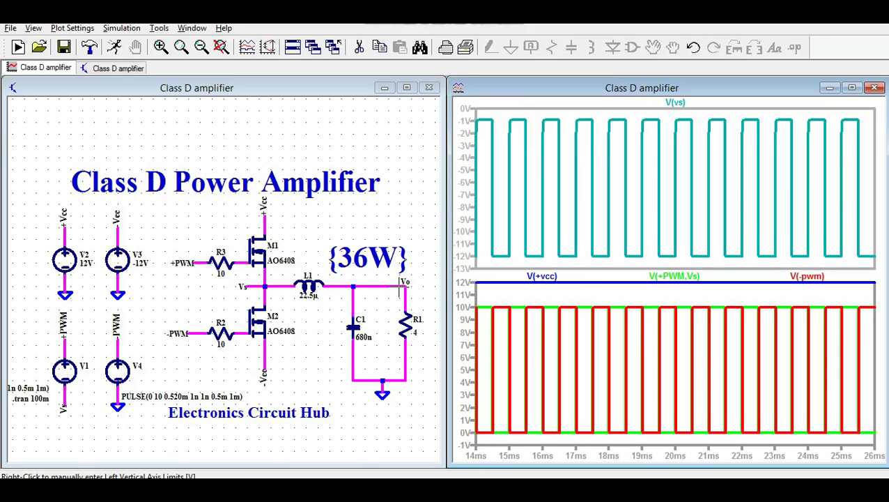
left_click(399, 285)
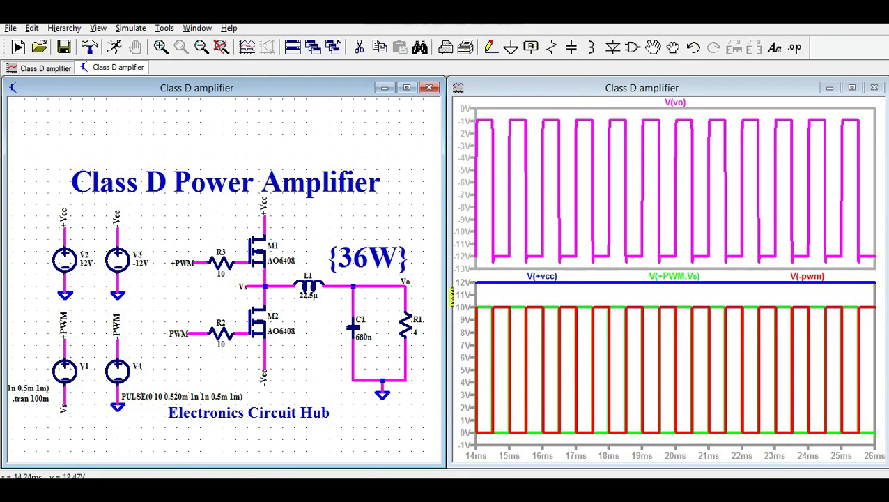
left_click(411, 319)
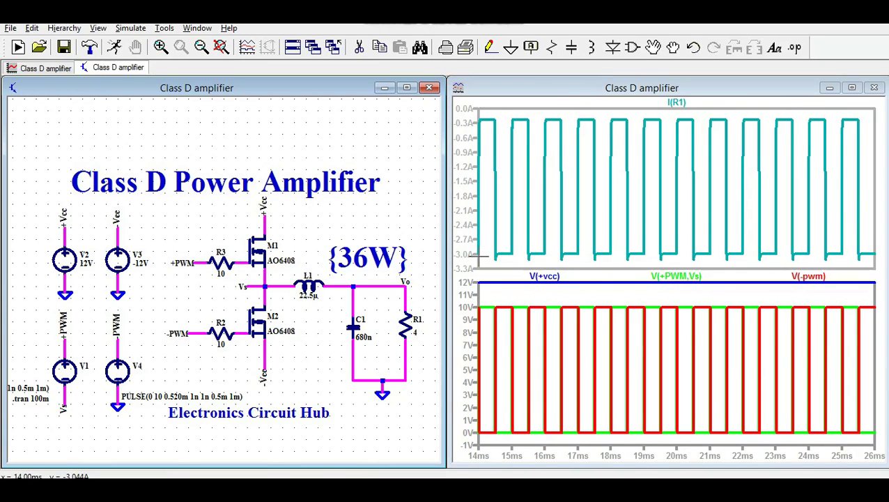
Alt-click R1 to add its power trace V(Vo)*I(R1), peaking near 36 W.
left_click(408, 323, "alt")
left_click(407, 325)
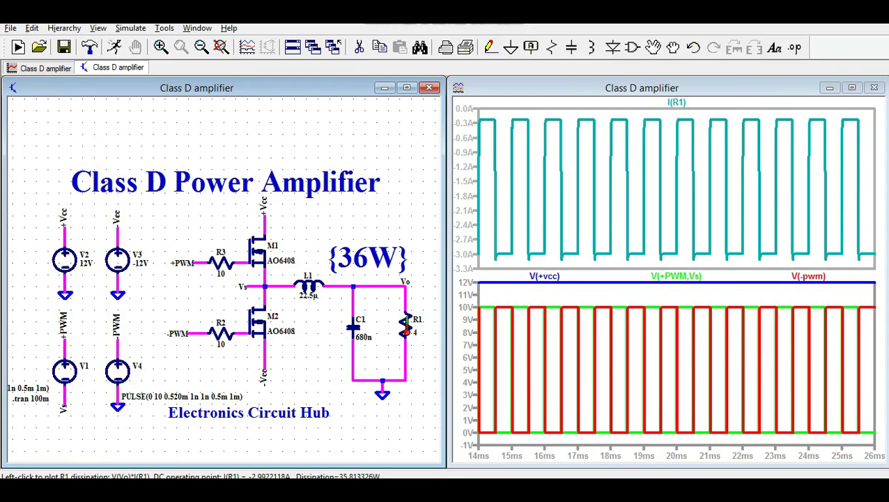
left_click(407, 324, "alt")
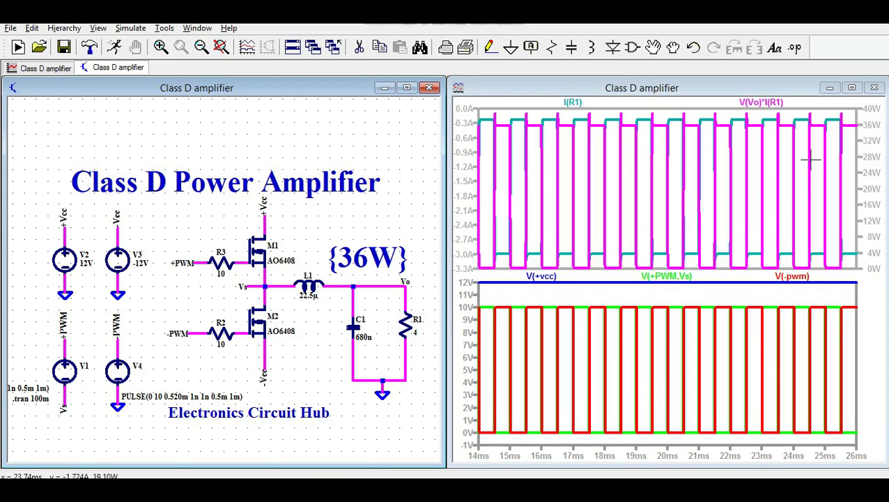
Close the waveform window, rerun the simulation, and tile schematic and plot vertically.
left_click(875, 89)
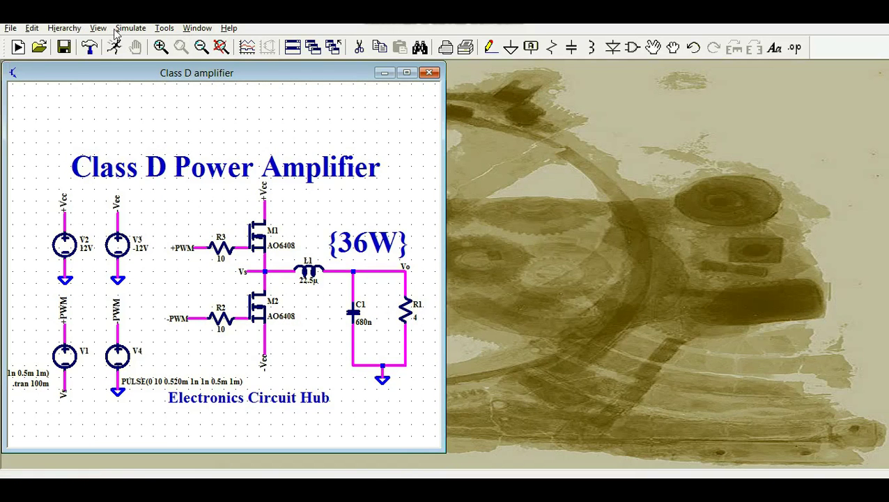
left_click(114, 46)
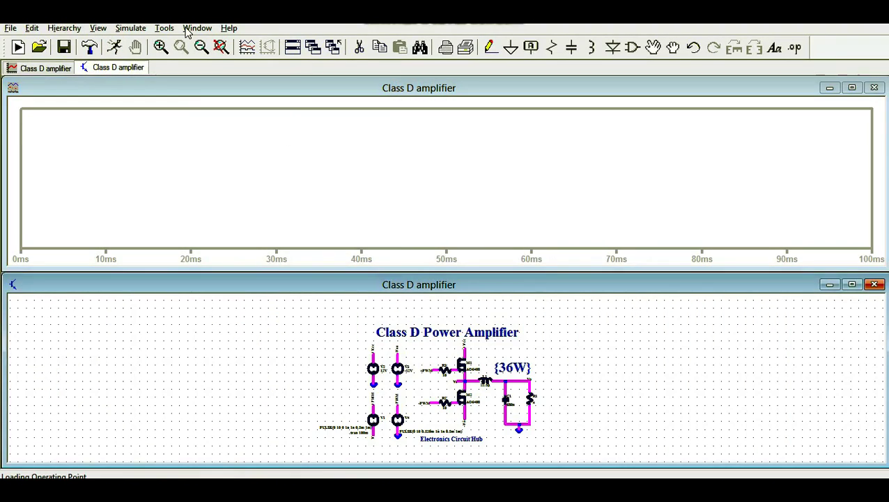
left_click(196, 28)
left_click(225, 63)
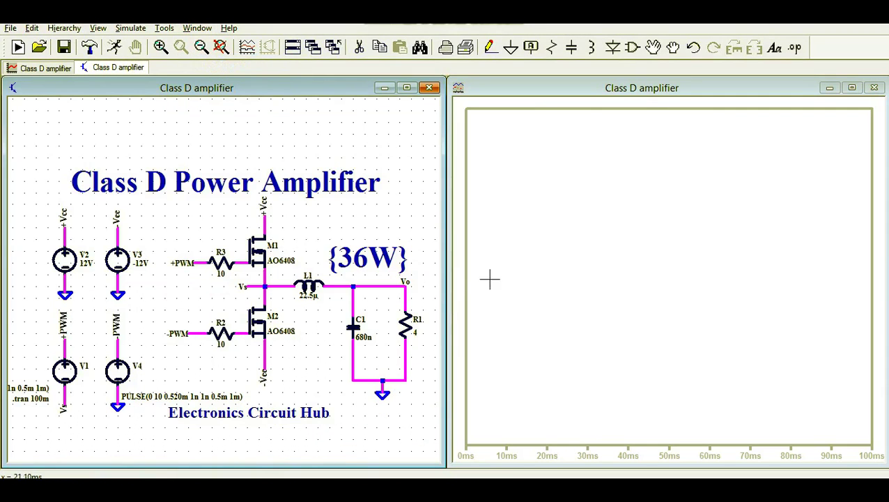
Plot only R1's dissipation V(Vo)*I(R1), reaching about 36–38 W, in the empty pane.
left_click(564, 285)
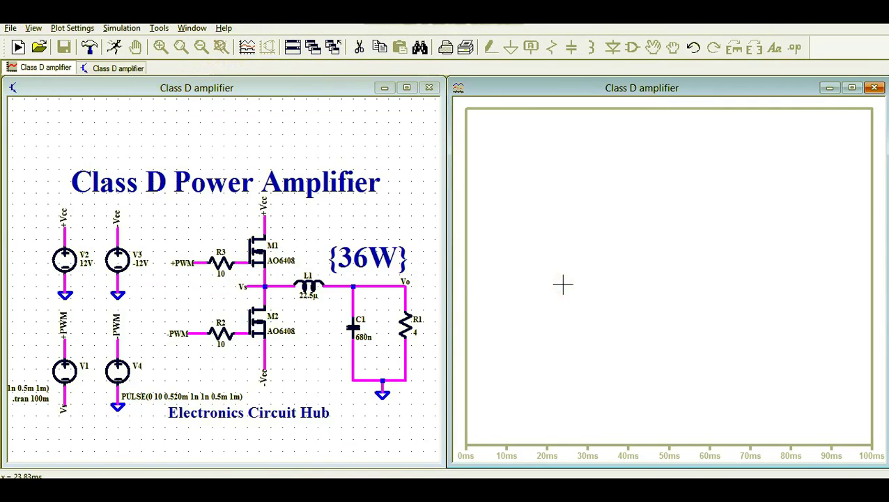
left_click(403, 322)
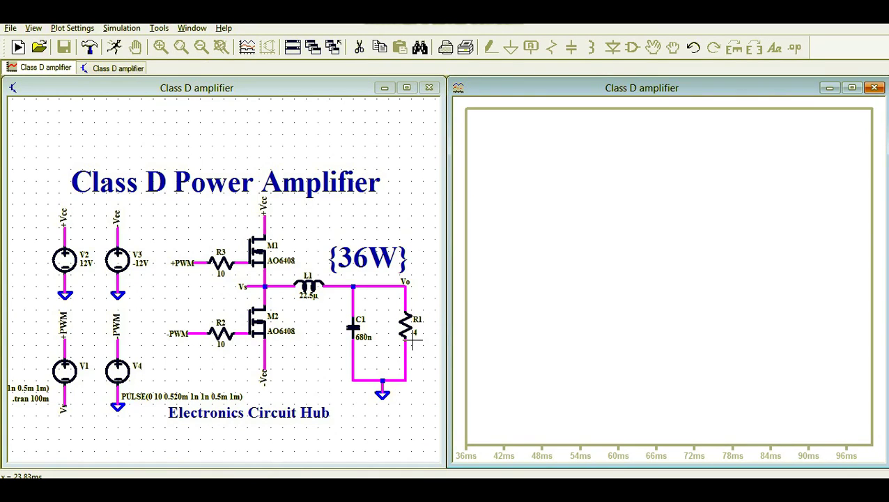
left_click(405, 324, "alt")
left_click(406, 323, "alt")
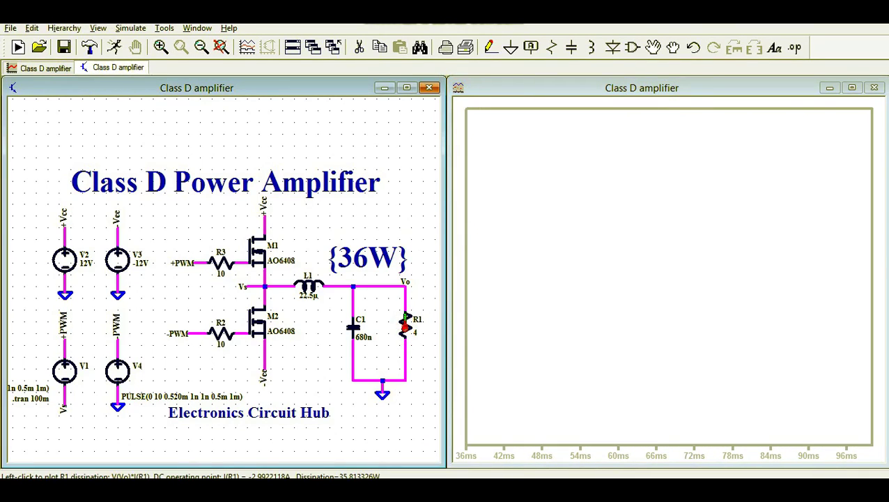
left_click(405, 324, "alt")
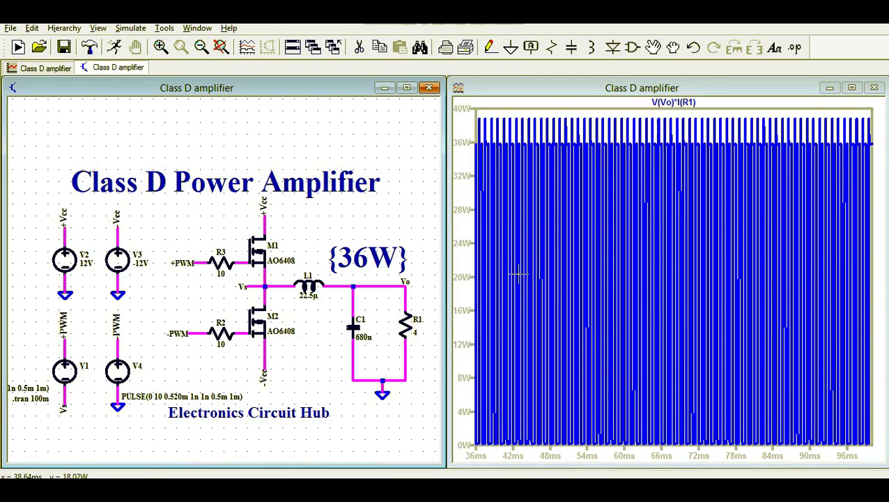
Zoom into a few cycles of V(Vo)*I(R1) and maximize the plot window.
left_click_drag(534, 112, 583, 443)
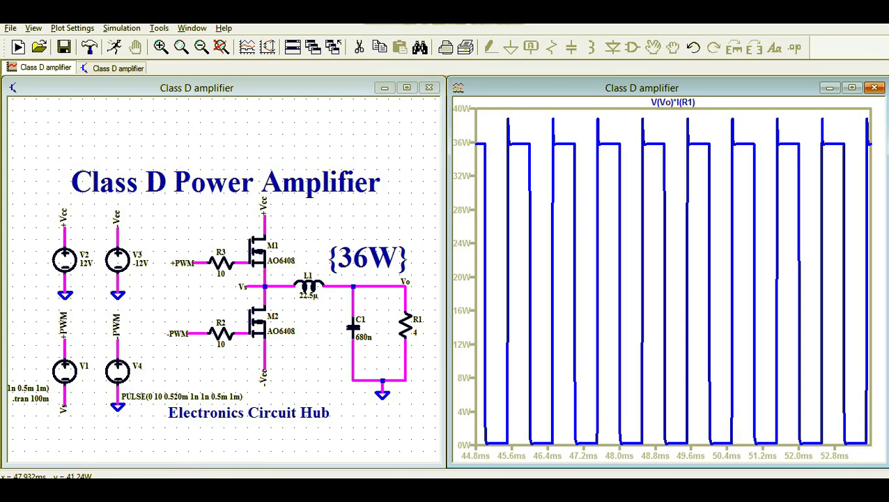
left_click(852, 88)
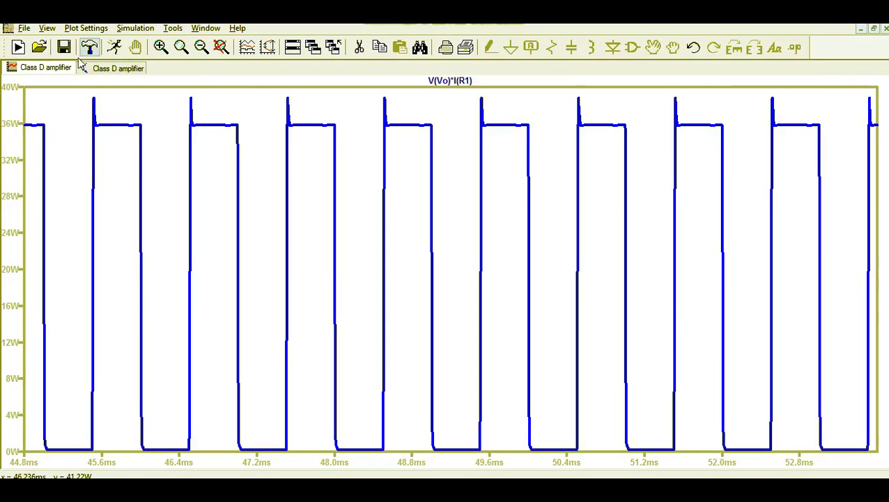
left_click(47, 28)
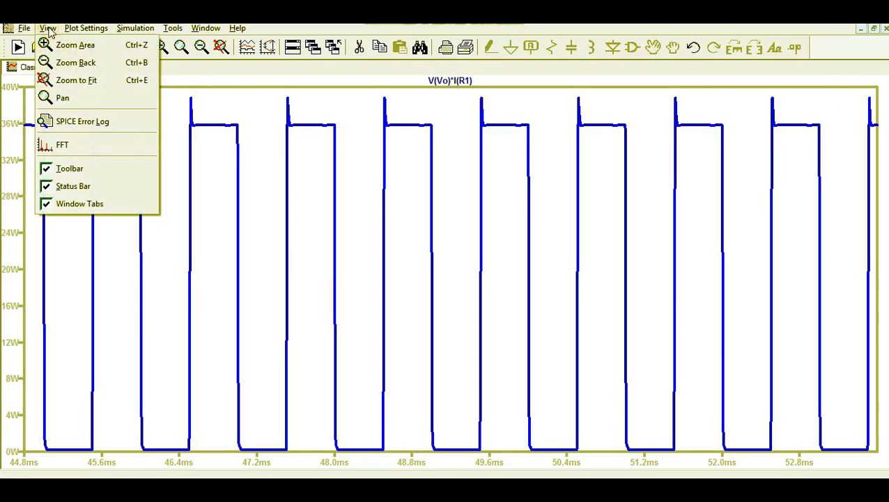
Compute an FFT of V(vo), showing a ~1 kHz peak with harmonics toward 1 MHz.
left_click(58, 149)
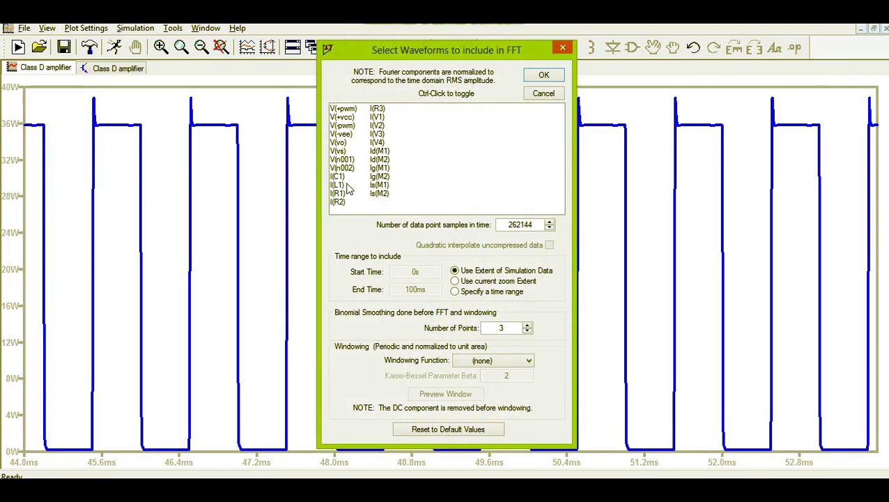
left_click(337, 151)
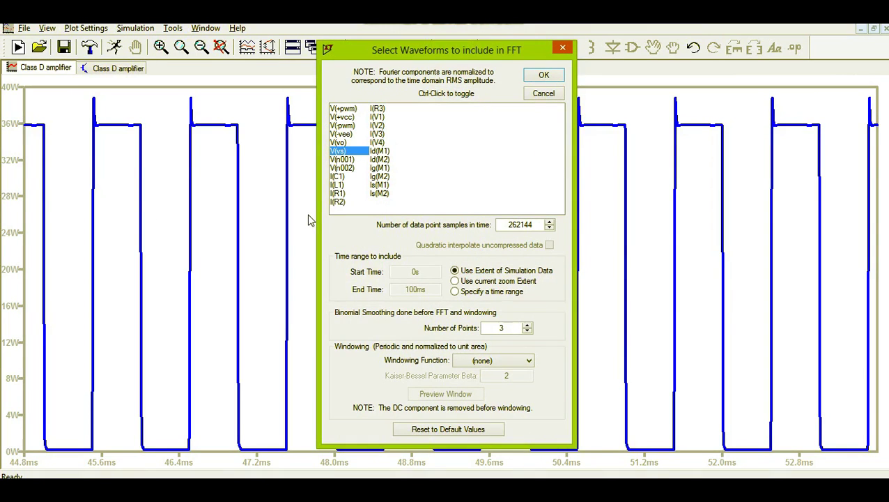
left_click(339, 143)
left_click(535, 75)
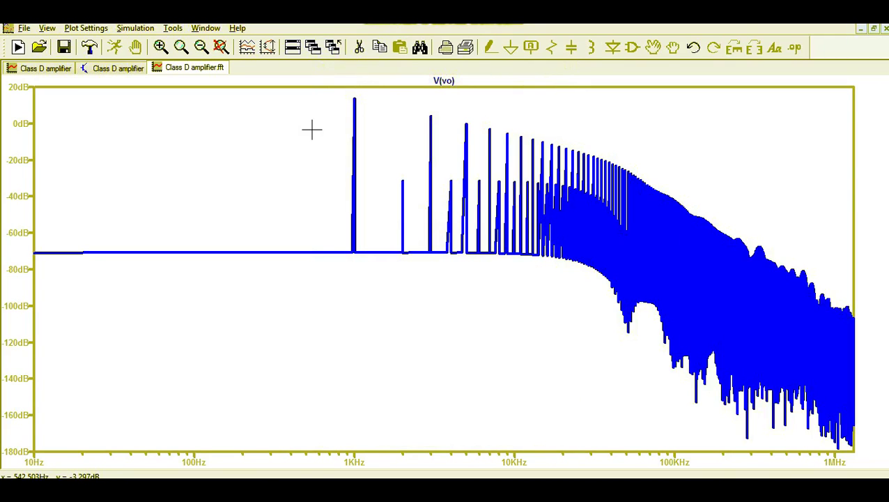
Zoom the spectrum around 1 kHz and attach the 1st cursor to V(vo).
left_click_drag(338, 85, 522, 298)
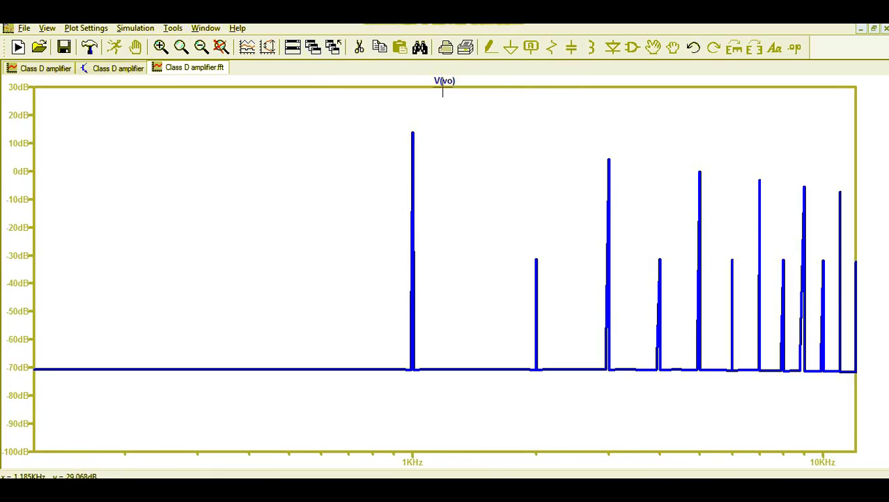
right_click(445, 83)
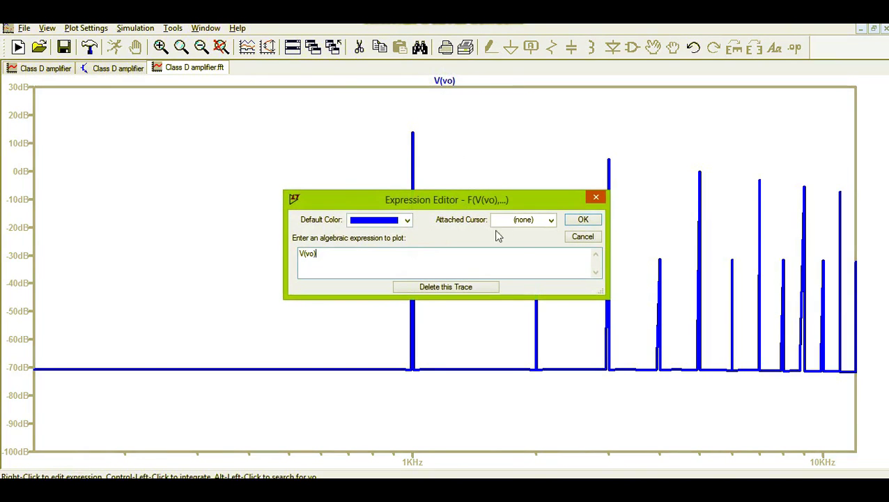
left_click(527, 224)
left_click(522, 245)
left_click(583, 220)
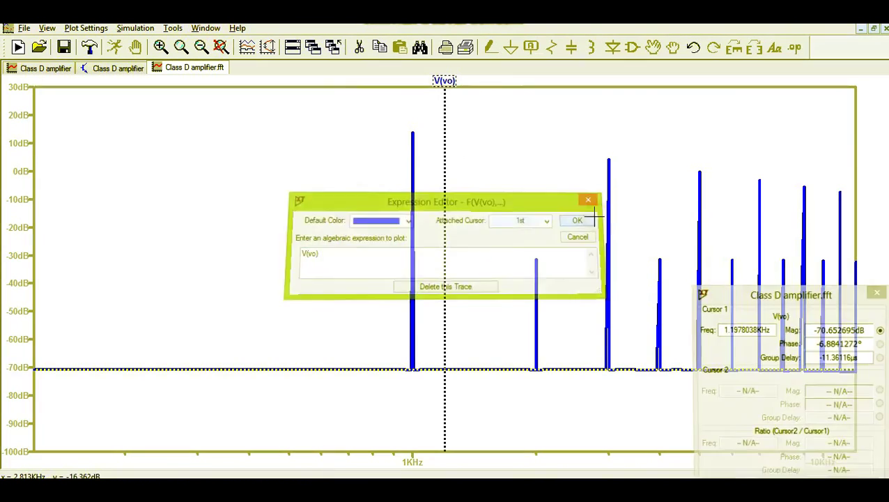
Place the cursor on the 1 kHz peak, reading about 13.06 dB, then close the readout.
left_click_drag(445, 166, 412, 136)
left_click_drag(802, 298, 625, 134)
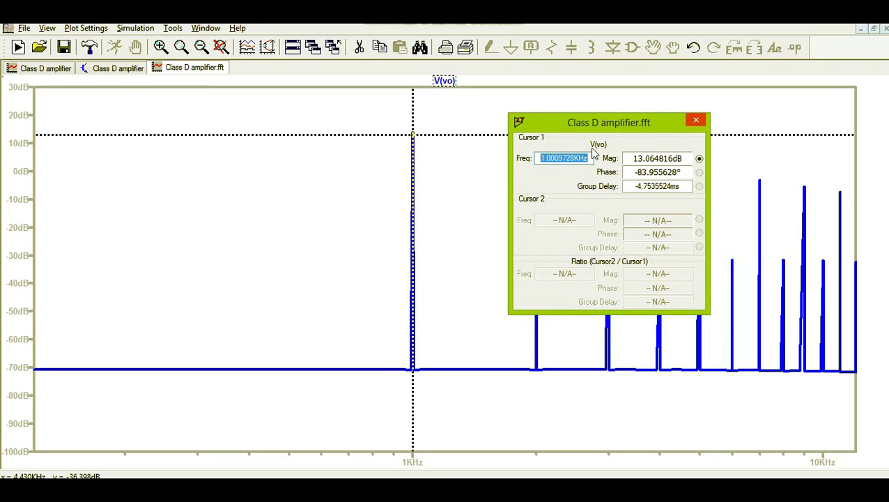
left_click_drag(611, 120, 288, 138)
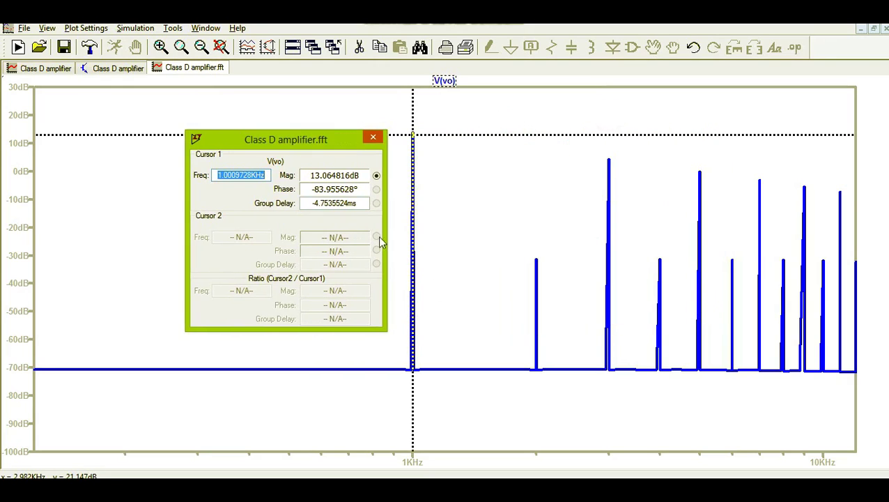
left_click(373, 140)
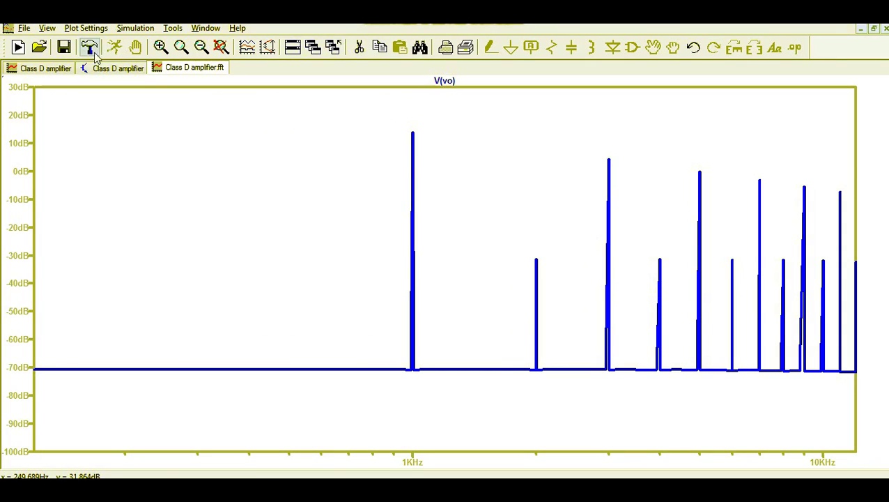
Close the zoomed .fft spectrum tab.
left_click(46, 27)
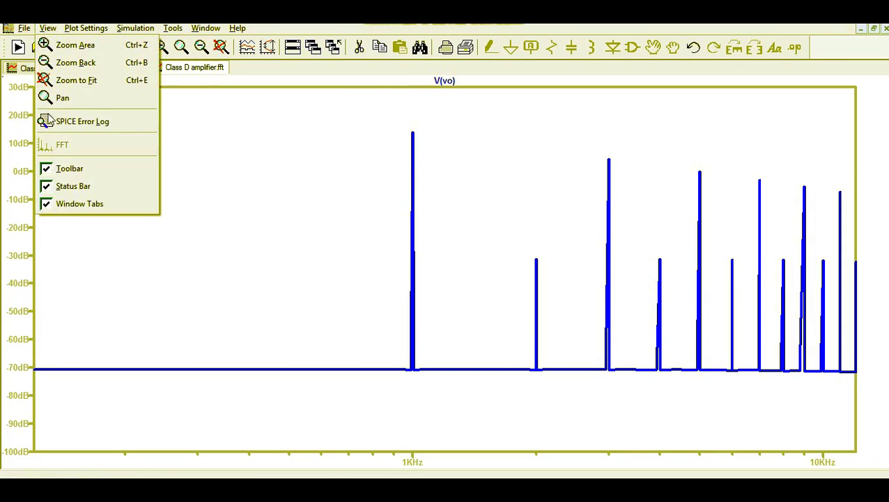
left_click(199, 72)
right_click(199, 72)
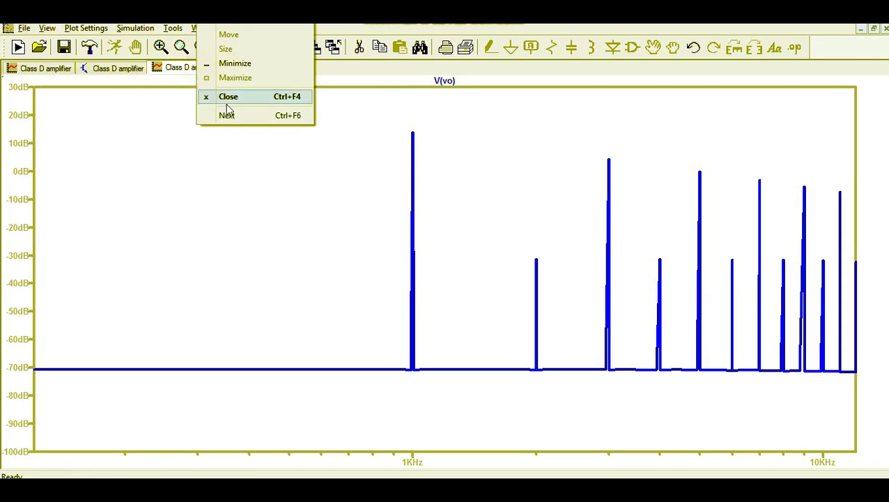
left_click(228, 99)
Compute a new FFT of V(vo), spanning 10 Hz to 1 MHz.
left_click(47, 28)
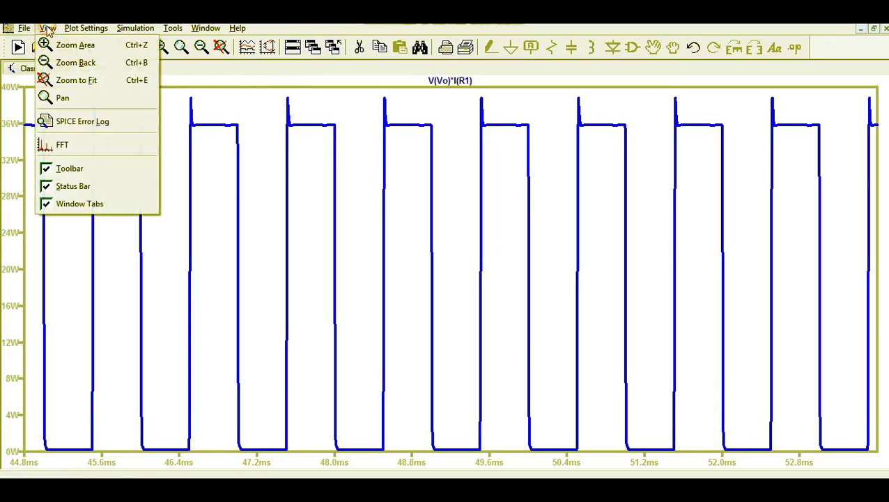
left_click(59, 144)
left_click(336, 143)
left_click(543, 75)
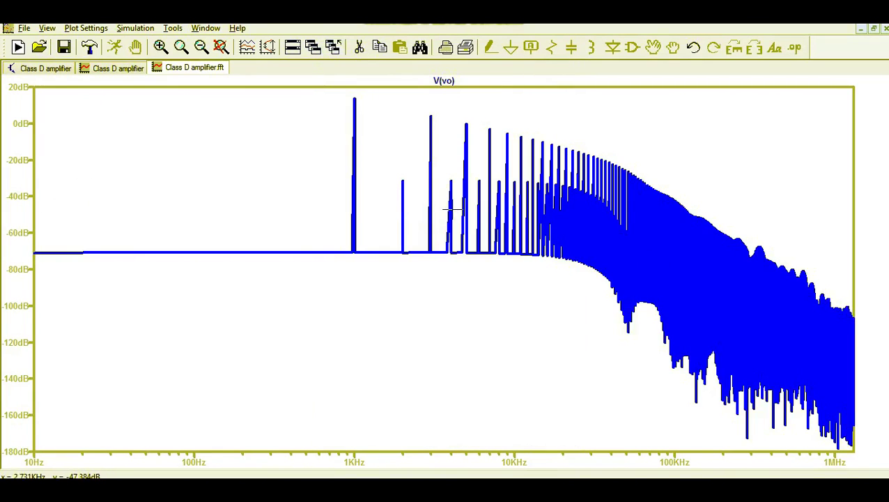